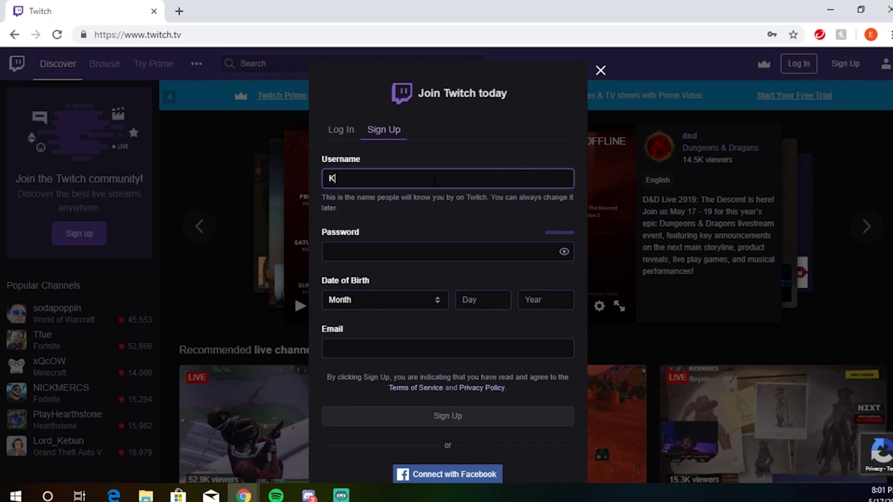
Enter an available username and a strong password in the sign-up form.
type("ekoa'")
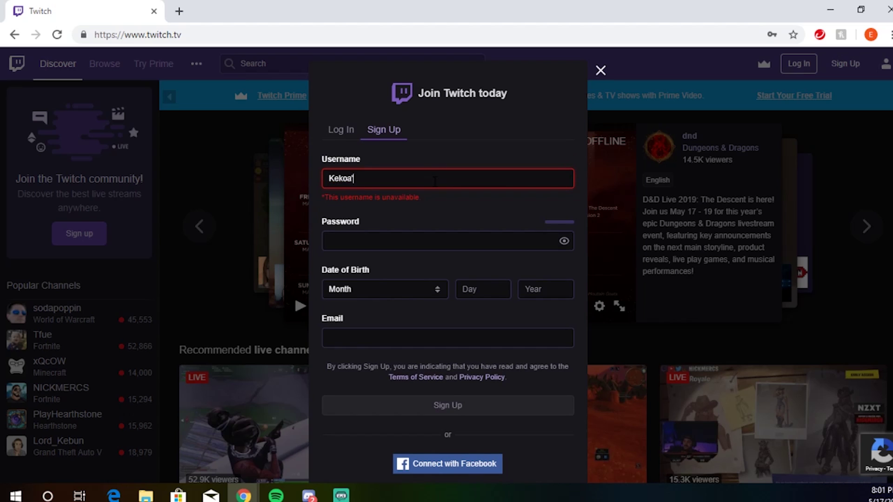
type("SDSU")
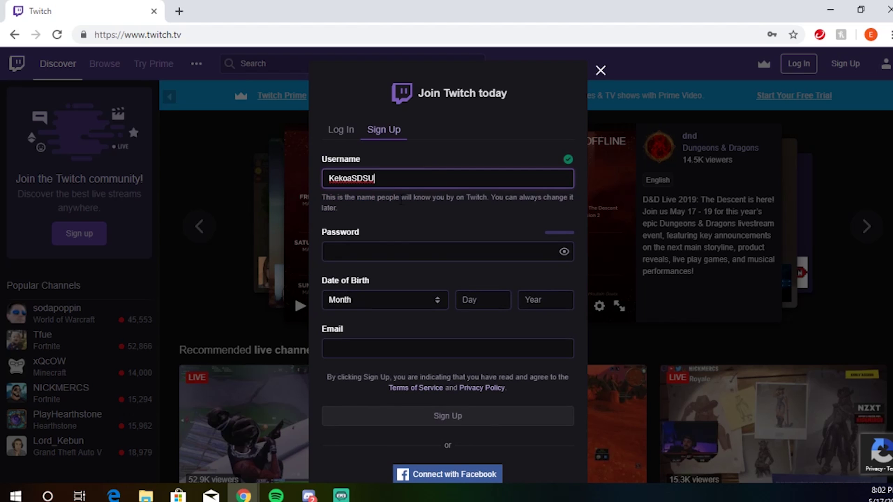
left_click(366, 251)
type("a")
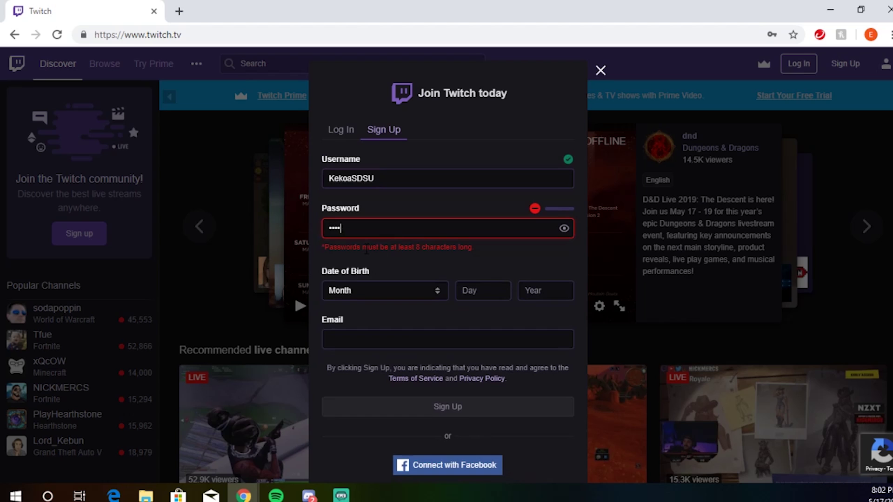
type("*******")
Set the birth month to November, fill in the birth day and year, and enter the school e-mail address.
left_click(428, 278)
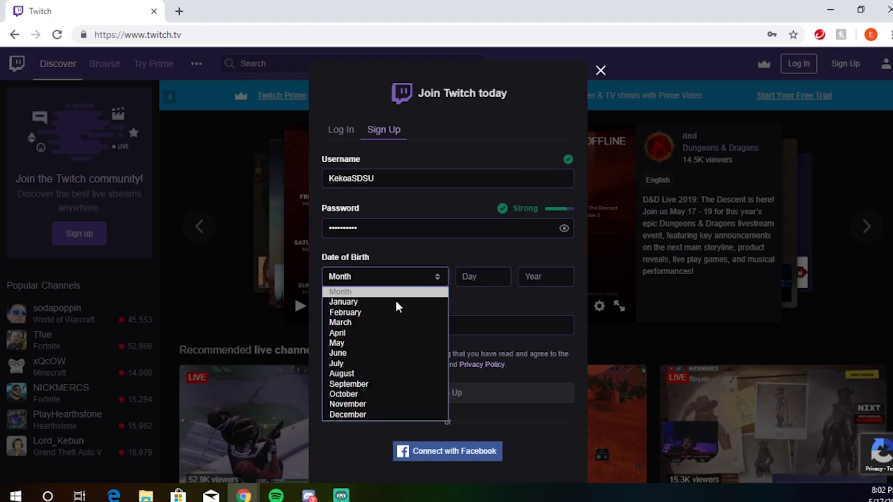
left_click(374, 405)
left_click(505, 279)
left_click(558, 276)
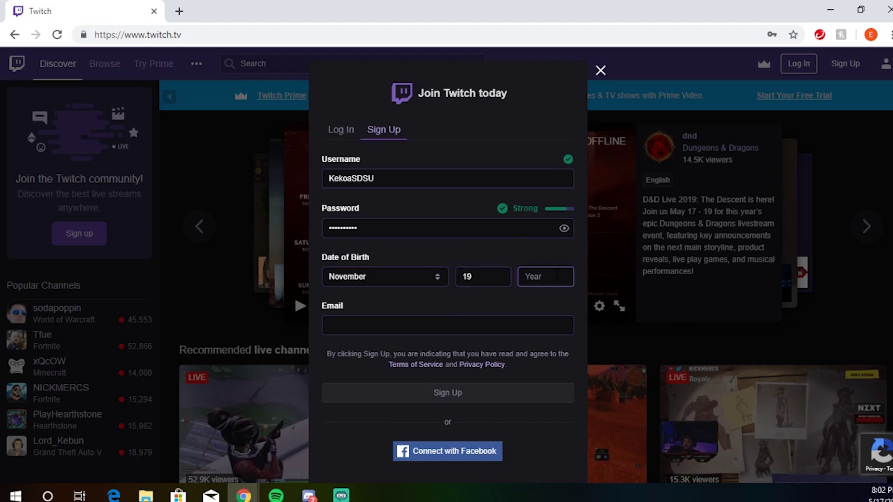
left_click(403, 325)
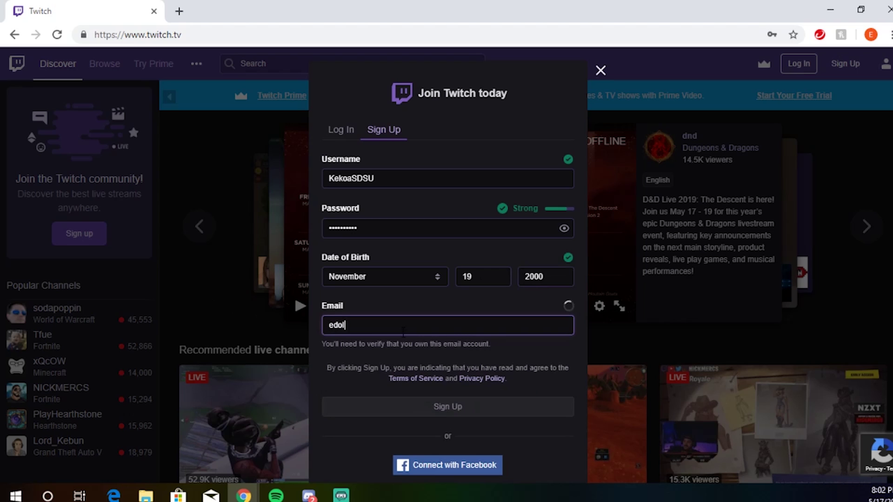
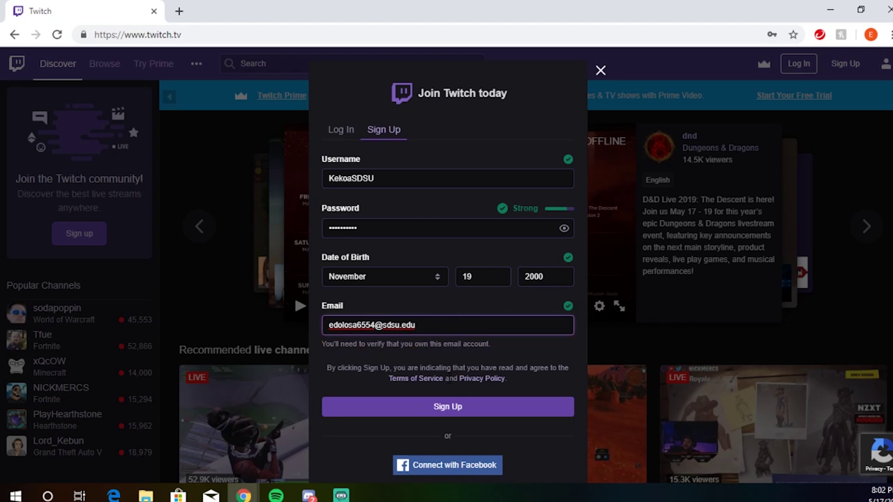
Submit the sign-up form and enter the emailed six-digit verification code.
left_click(445, 409)
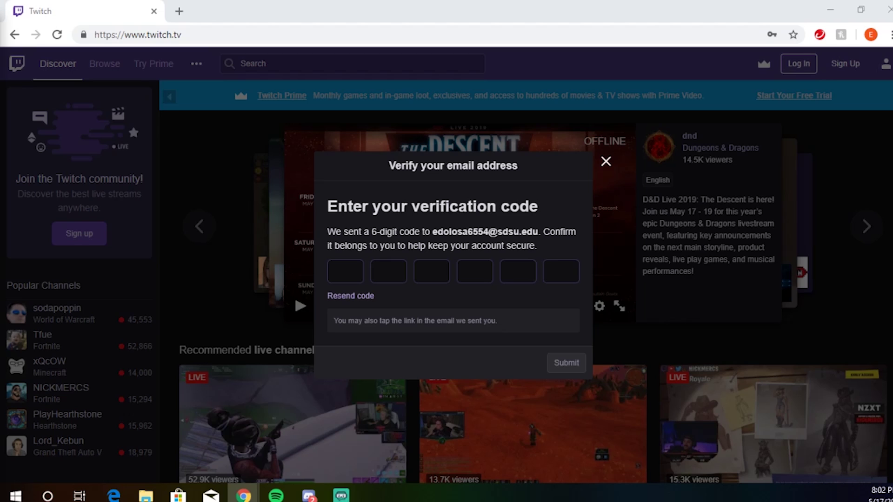
left_click(354, 275)
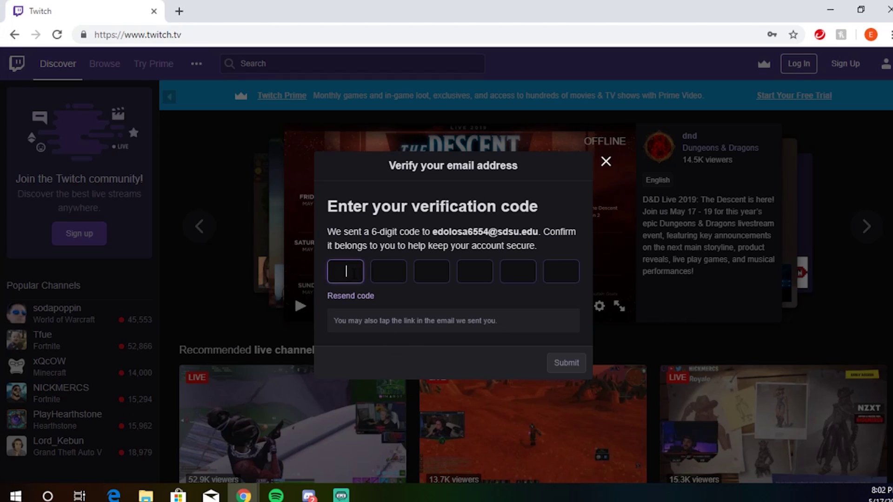
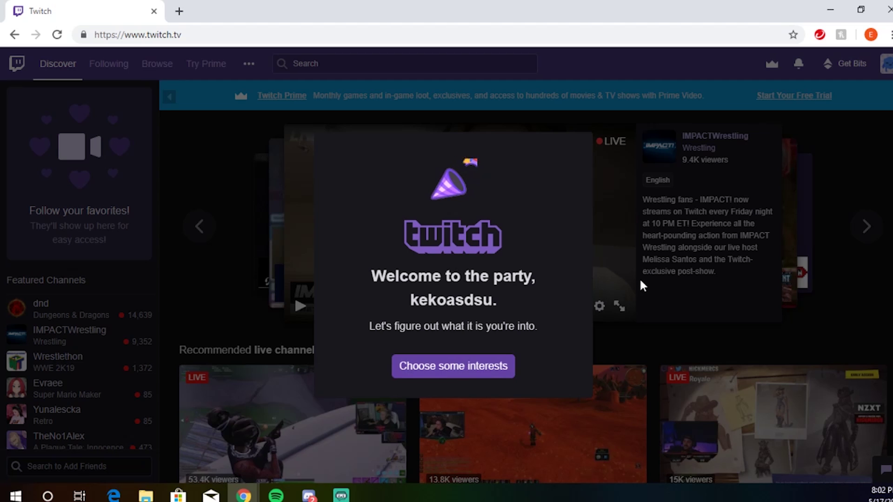
Pick Fortnite, Grand Theft Auto V and League of Legends as interests, then finish onboarding without following channels.
left_click(498, 372)
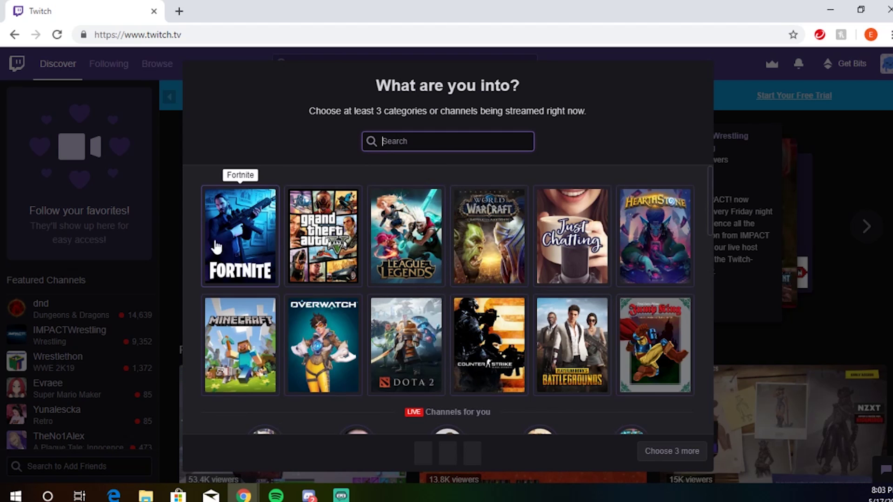
left_click(247, 247)
left_click(325, 246)
left_click(409, 261)
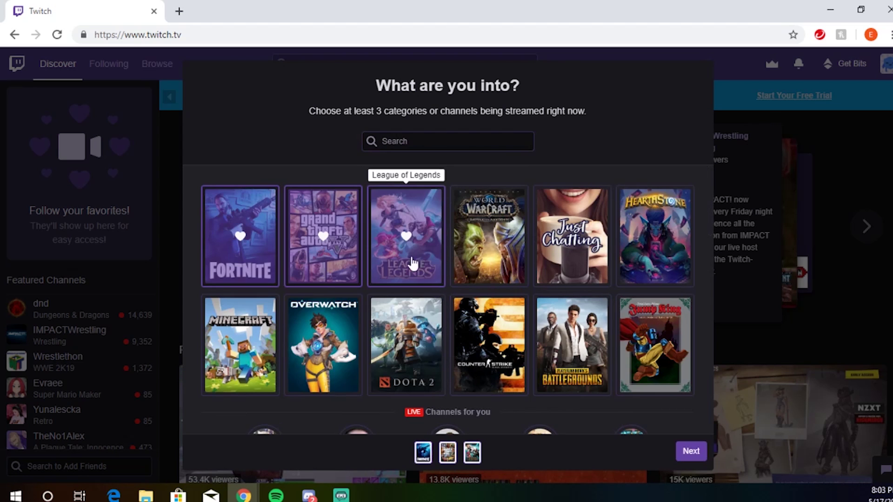
left_click(699, 454)
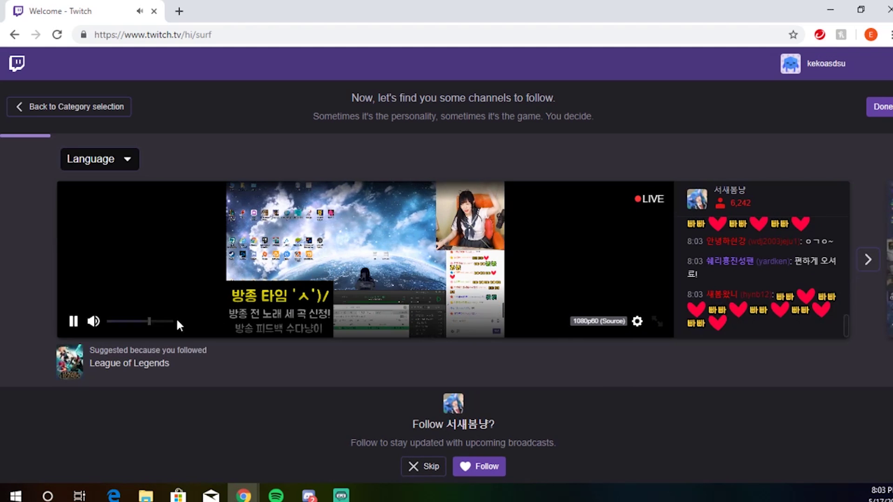
left_click(74, 322)
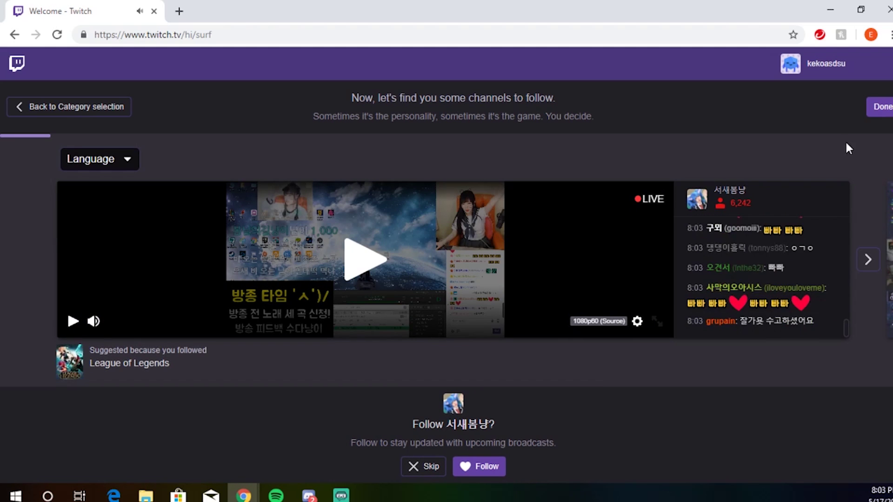
left_click(882, 107)
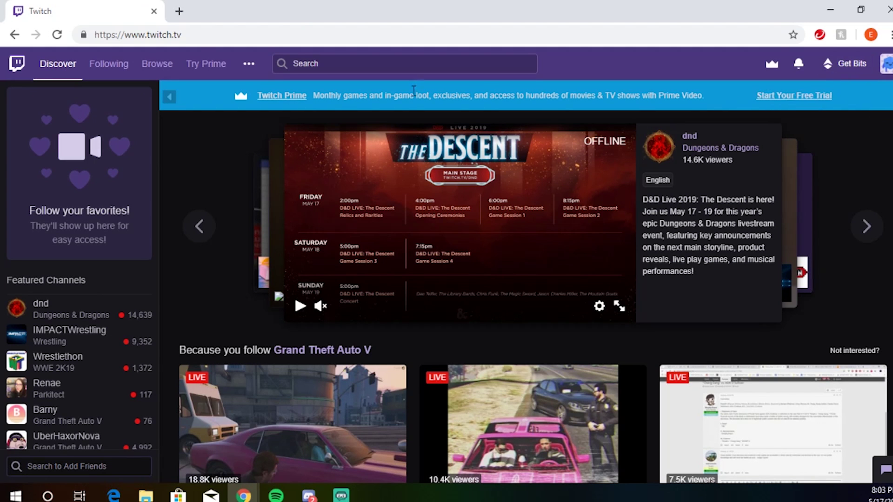
Search for 'Kekoa_US', open the kekoa_us channel and follow it.
left_click(331, 70)
type("K")
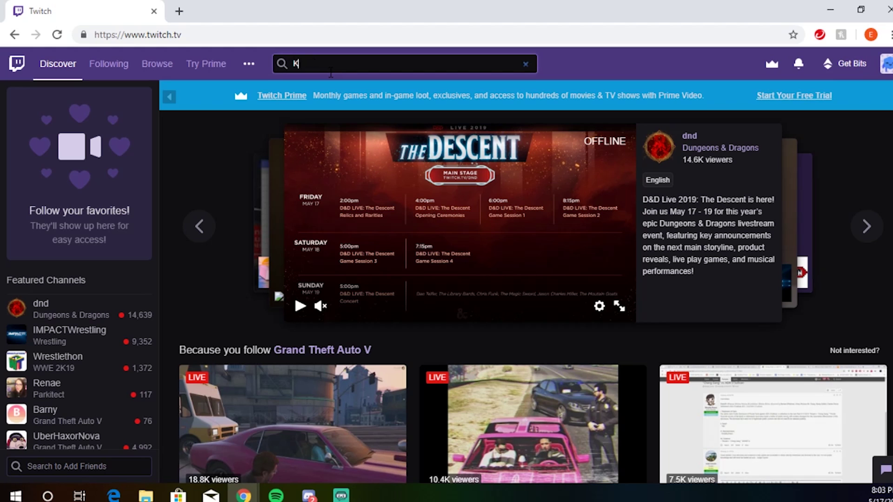
type("ekoa_US")
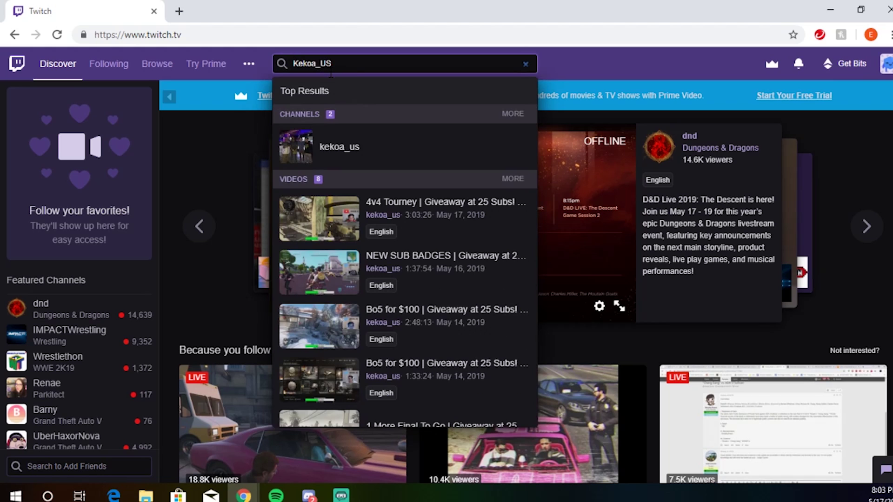
left_click(396, 144)
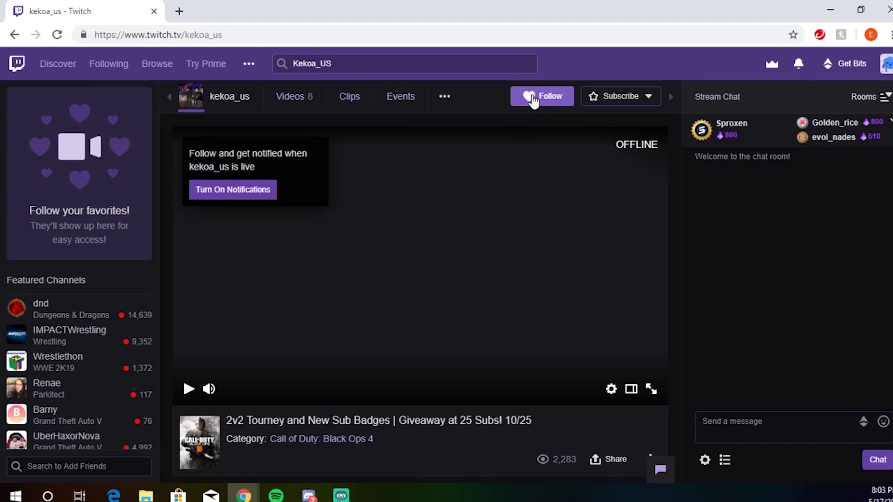
left_click(538, 99)
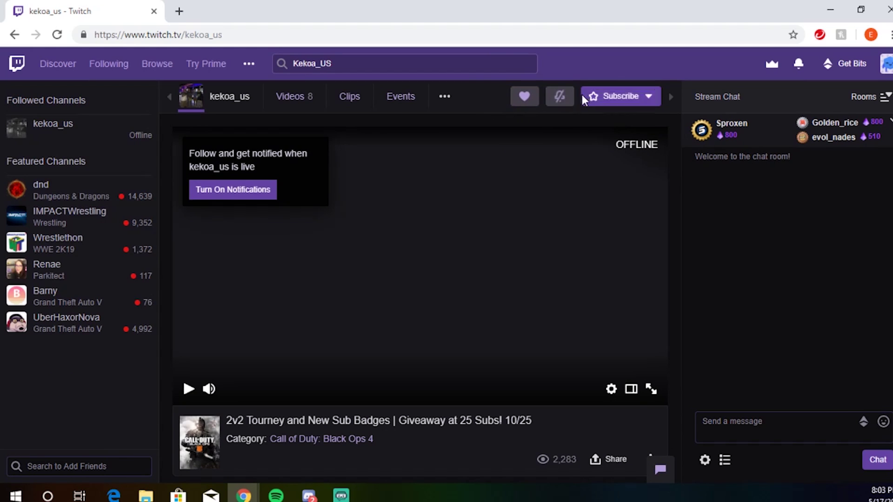
Show kekoa_us's subscription options and scroll to the free Twitch Prime subscription.
left_click(649, 99)
scroll(560, 364, "down", 3)
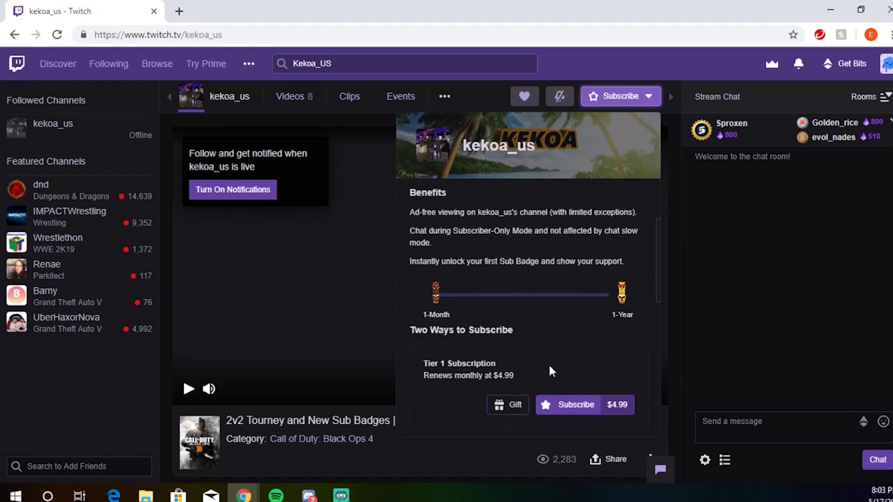
scroll(569, 342, "down", 2)
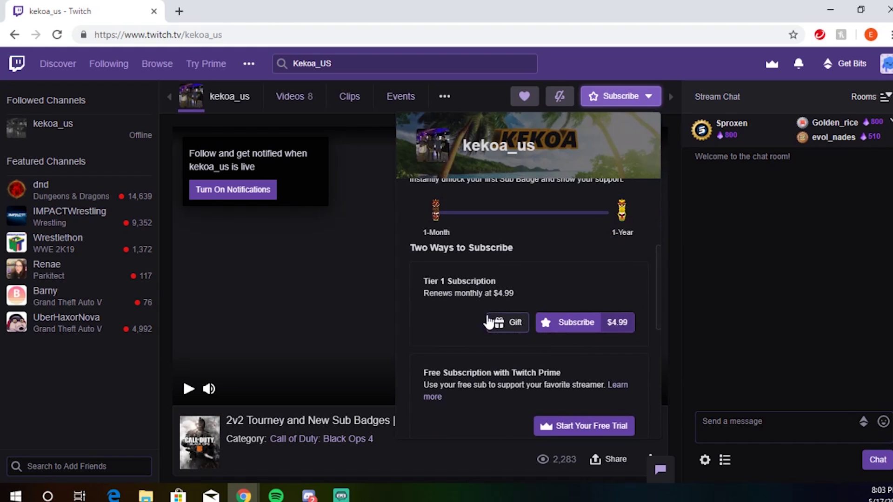
scroll(568, 373, "up", 3)
scroll(566, 368, "down", 4)
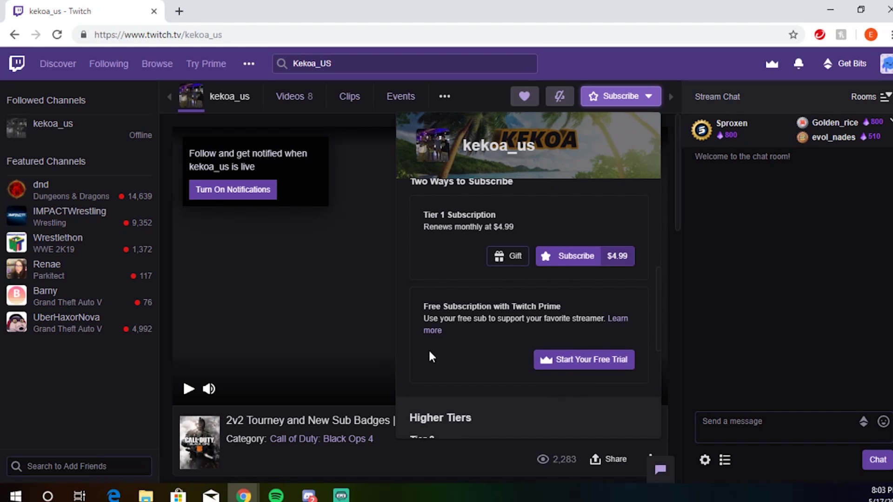
Start the Twitch Prime free trial with United States as the country of residence.
left_click(592, 364)
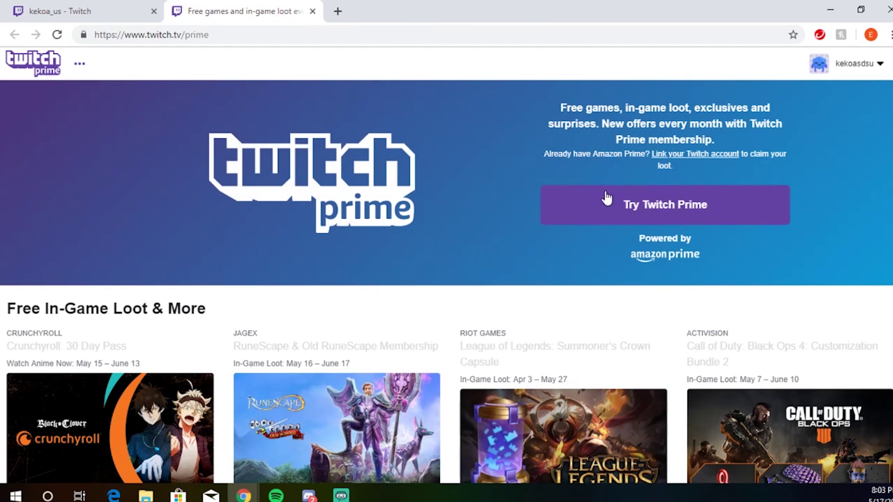
left_click(680, 210)
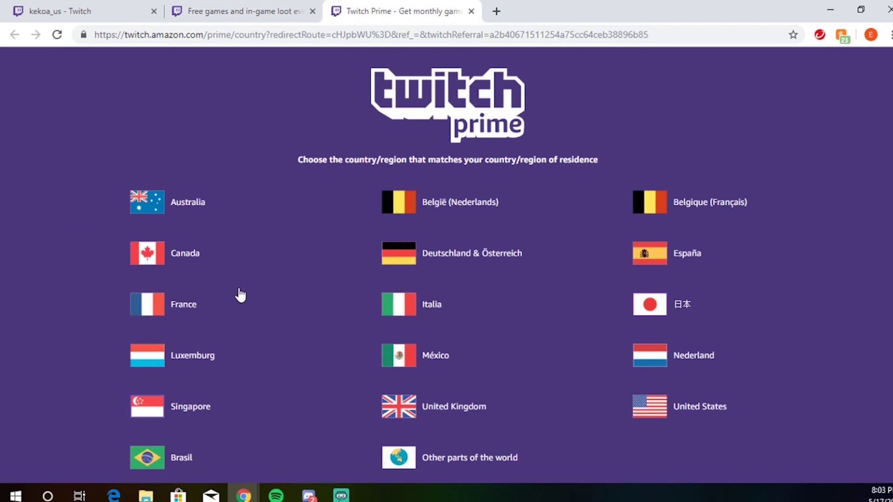
left_click(679, 409)
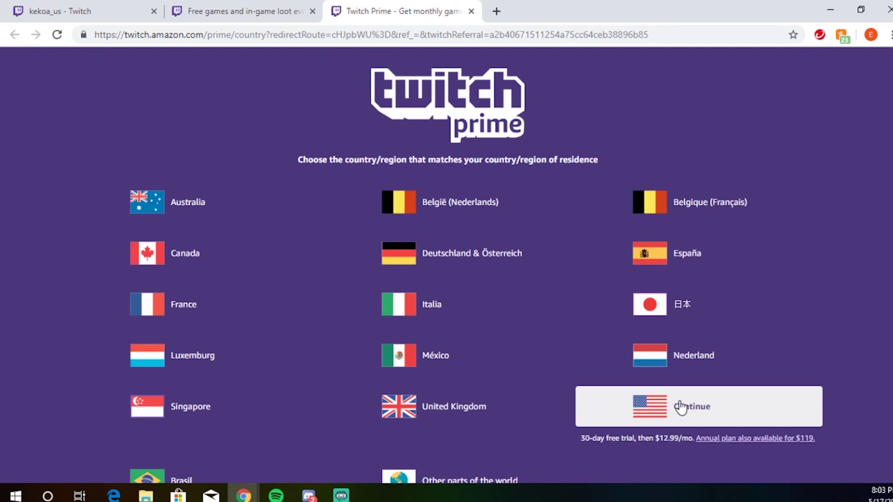
left_click(672, 420)
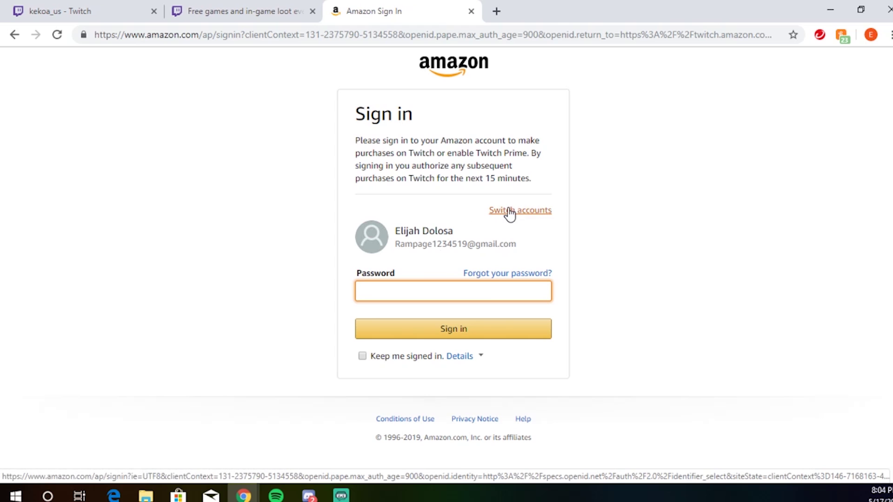
Sign in to Amazon with the account password and confirm linking the Twitch account.
type("•")
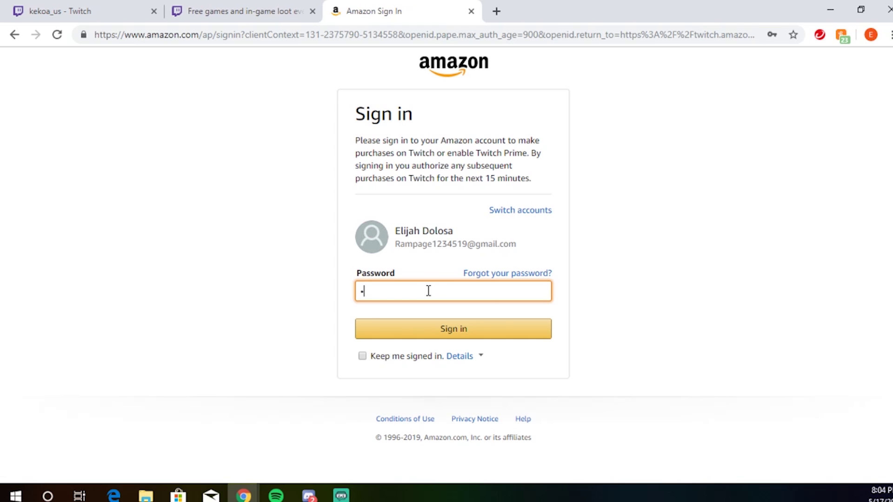
type("•")
key("Return")
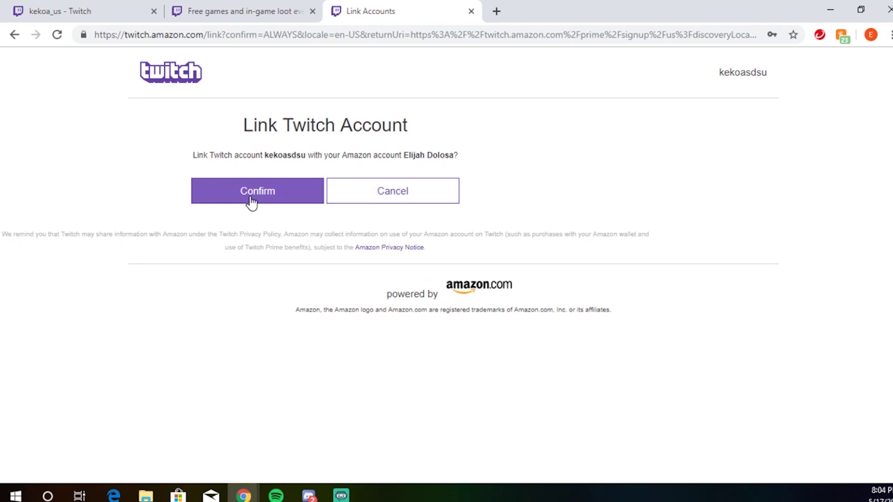
left_click(252, 199)
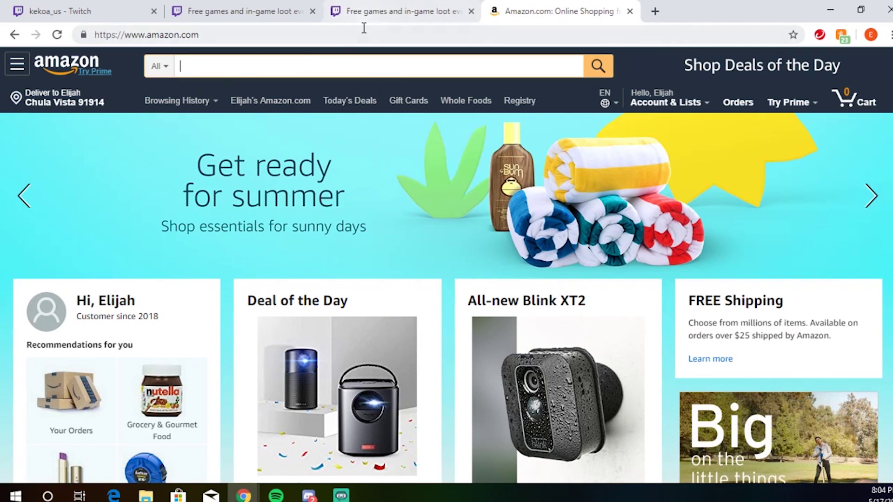
Search 'amazon student prime', open the Prime Student page and start the 6-month trial sign-up.
left_click(364, 27)
key("BackSpace")
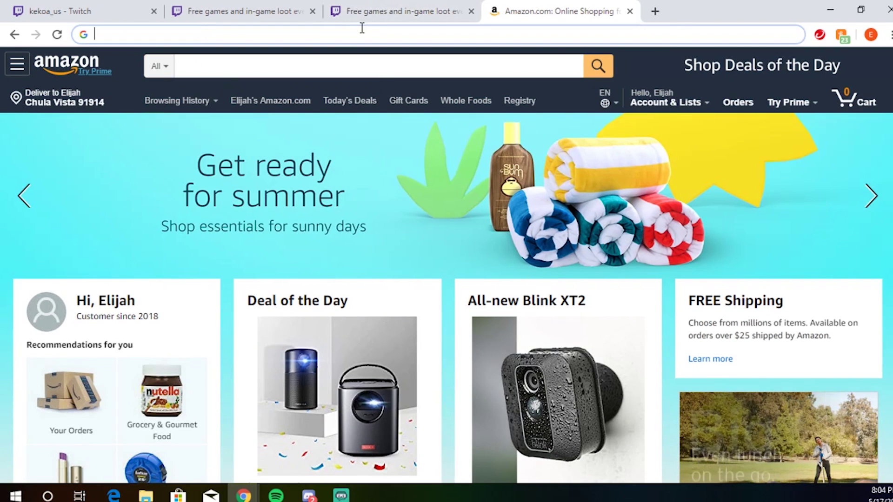
type("amazon stud")
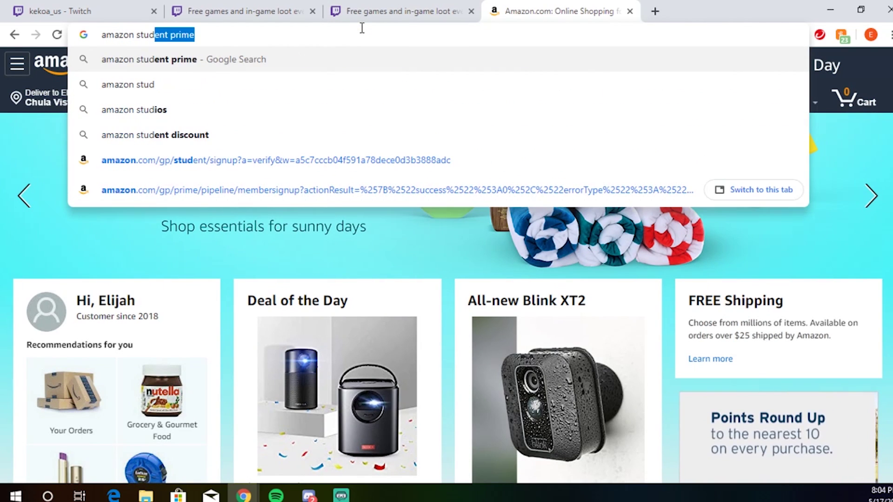
key("Return")
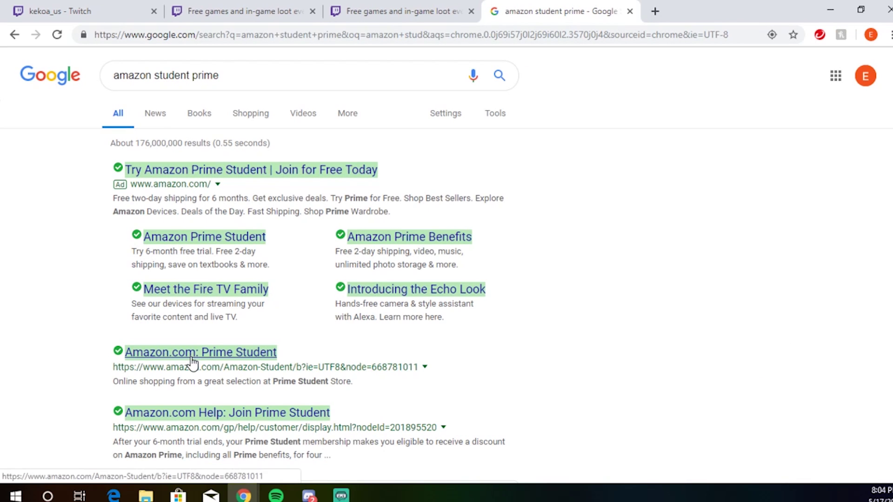
left_click(192, 352)
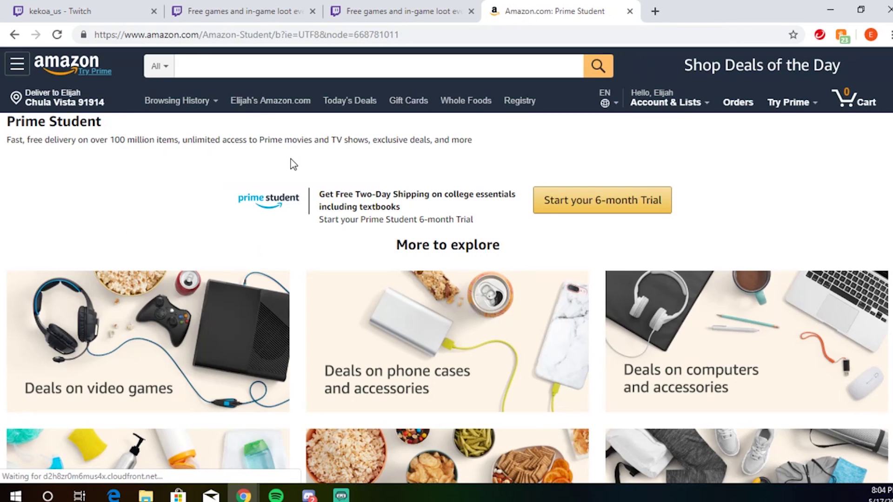
left_click(609, 205)
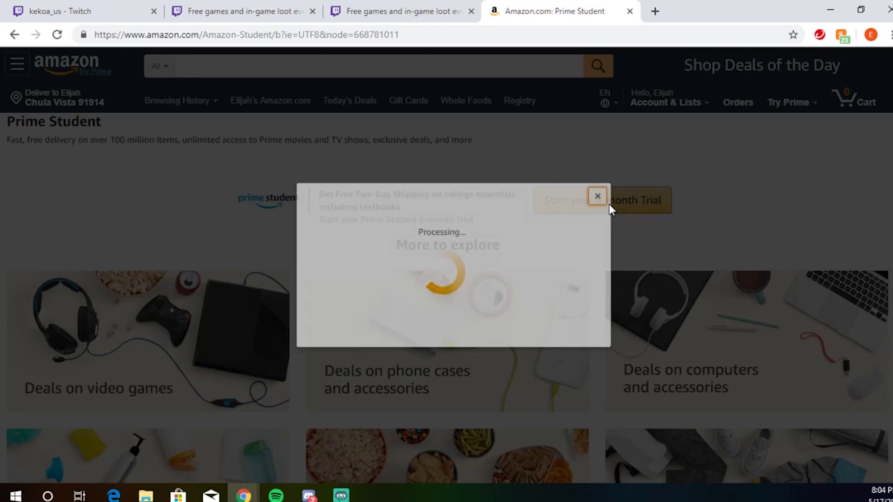
Enter the .edu school e-mail, choose 2021 as the graduation year, and submit.
scroll(299, 334, "down", 2)
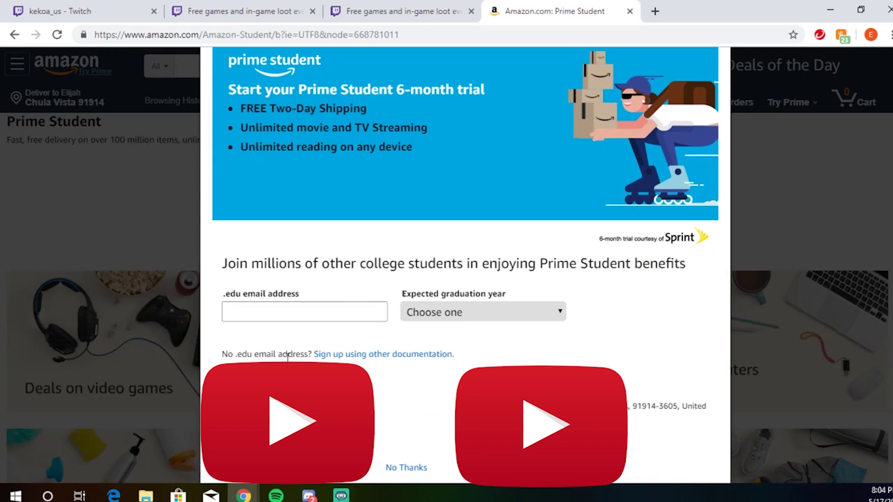
left_click(257, 313)
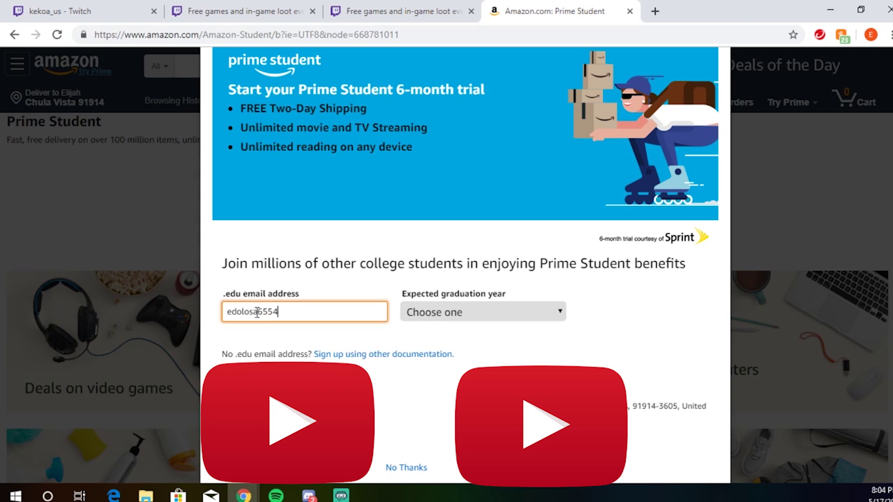
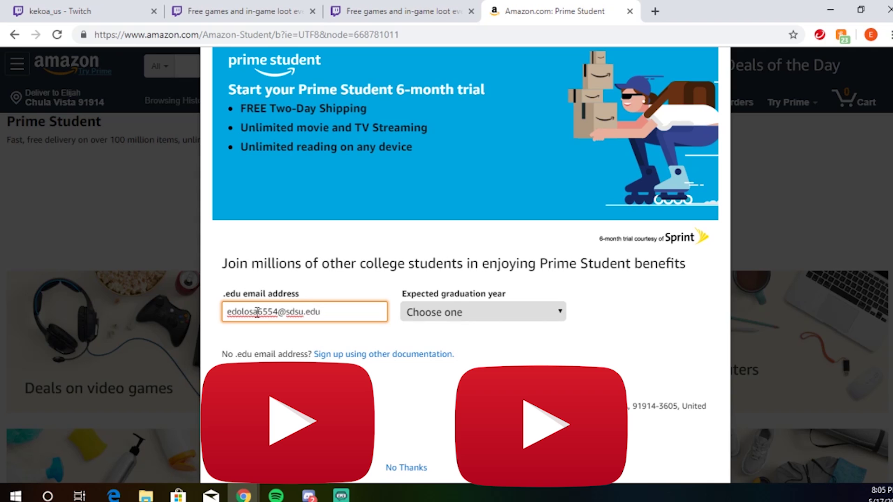
left_click(491, 317)
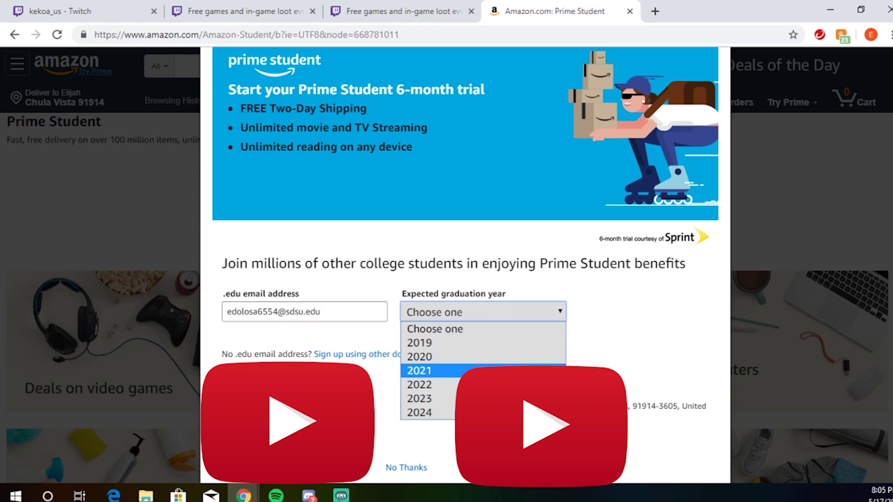
key("Down")
key("Up")
key("Return")
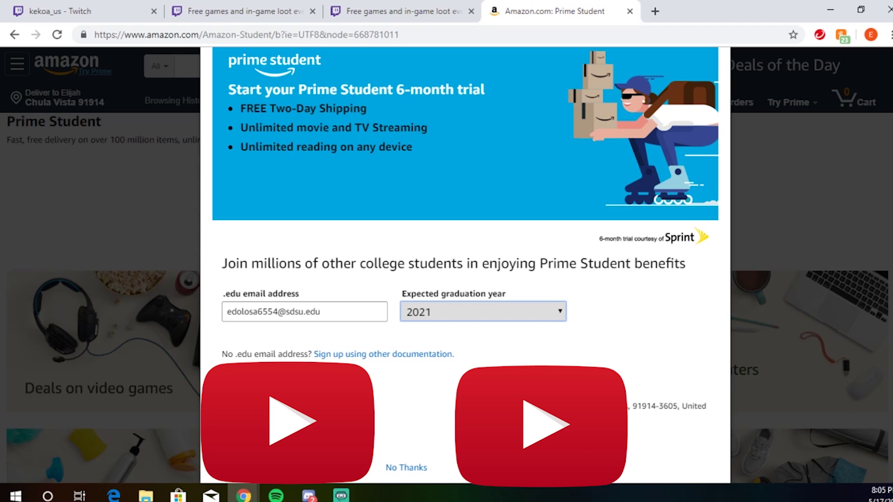
left_click(476, 412)
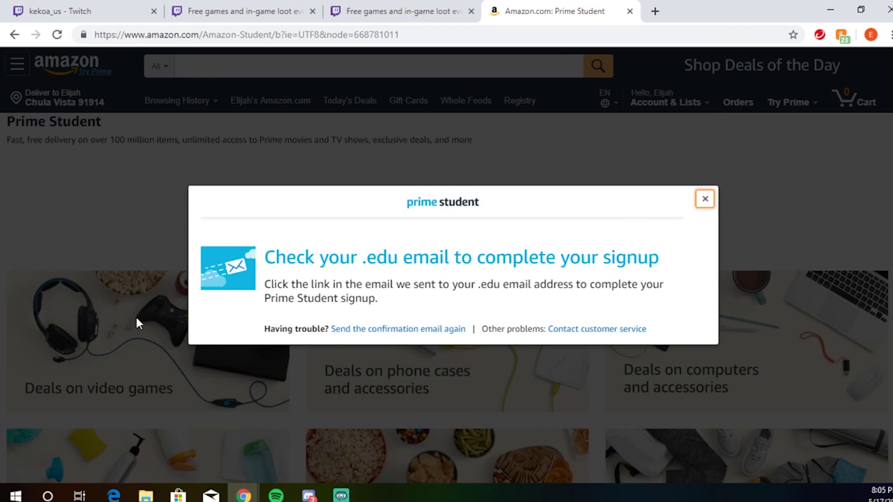
Open the Prime Student Email Confirmation message in Outlook and select its activation link.
left_click(704, 200)
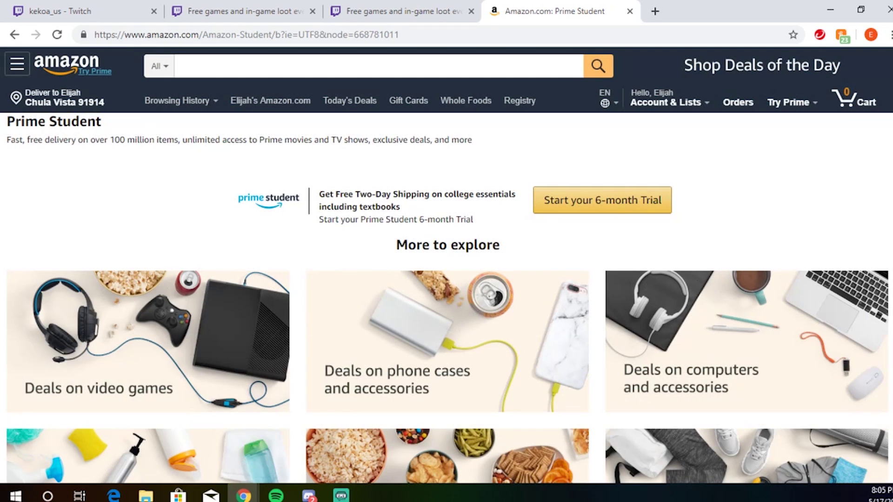
left_click_drag(0, 186, 528, 10)
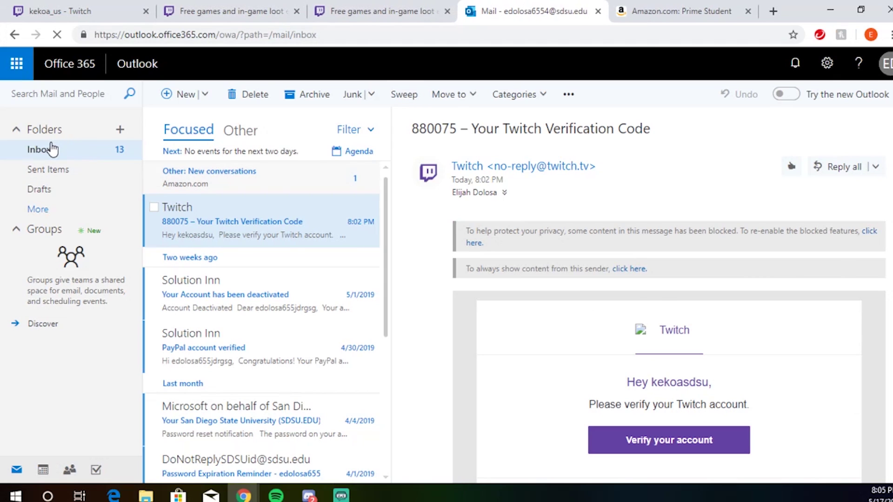
left_click(171, 173)
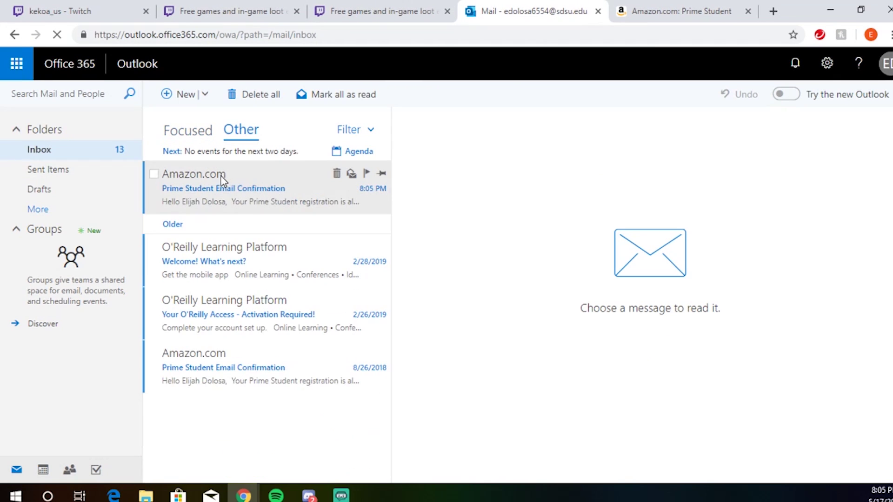
left_click(220, 184)
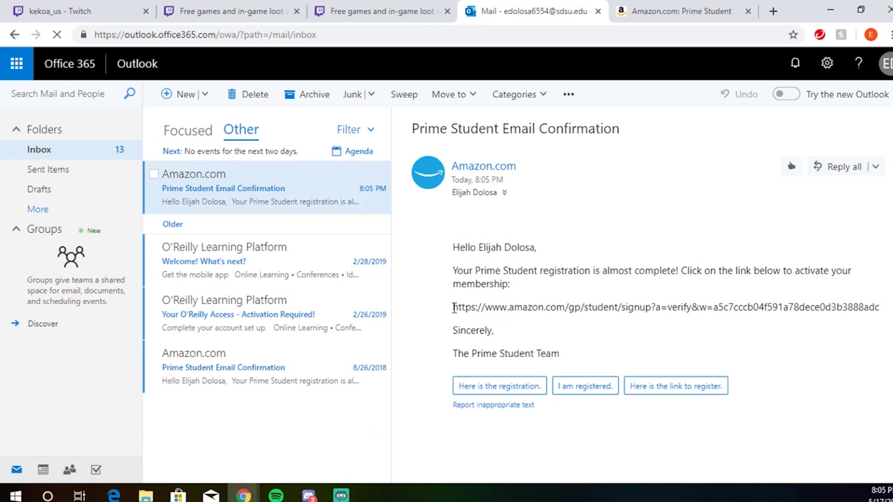
left_click_drag(455, 307, 880, 309)
key("ctrl+c")
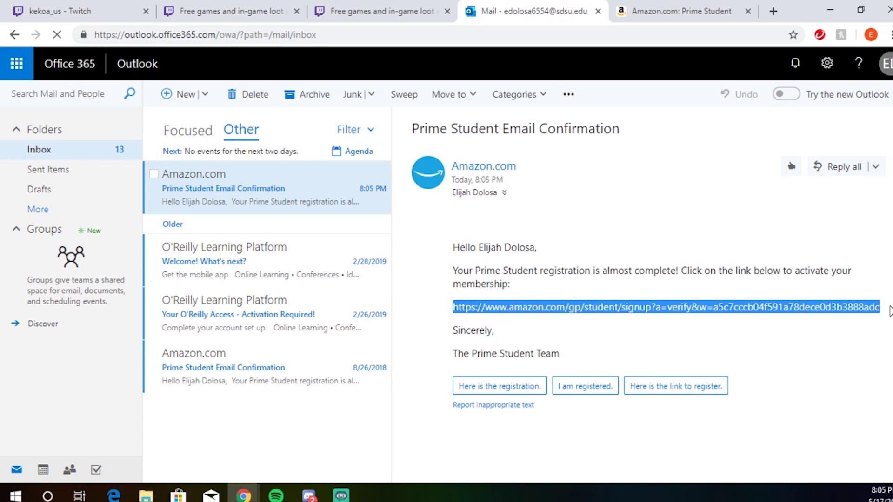
Load the copied activation link in a new tab to join Prime Student, then close both Amazon tabs.
left_click(774, 11)
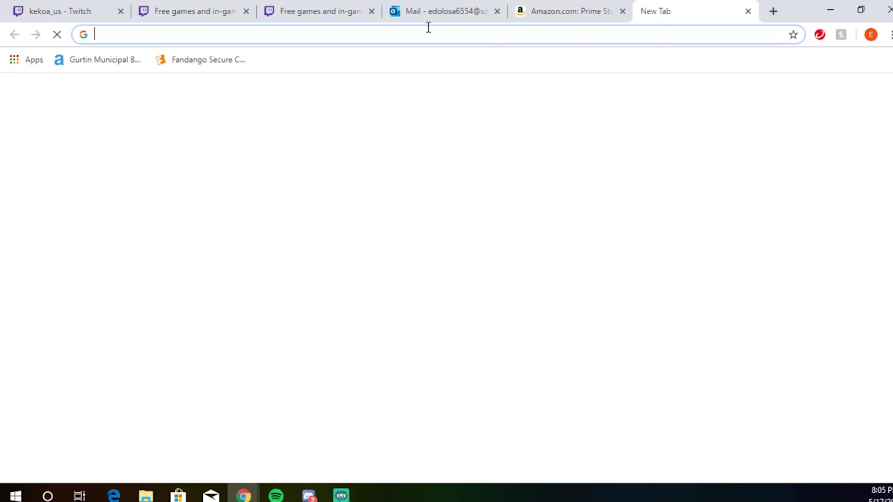
key("ctrl+v")
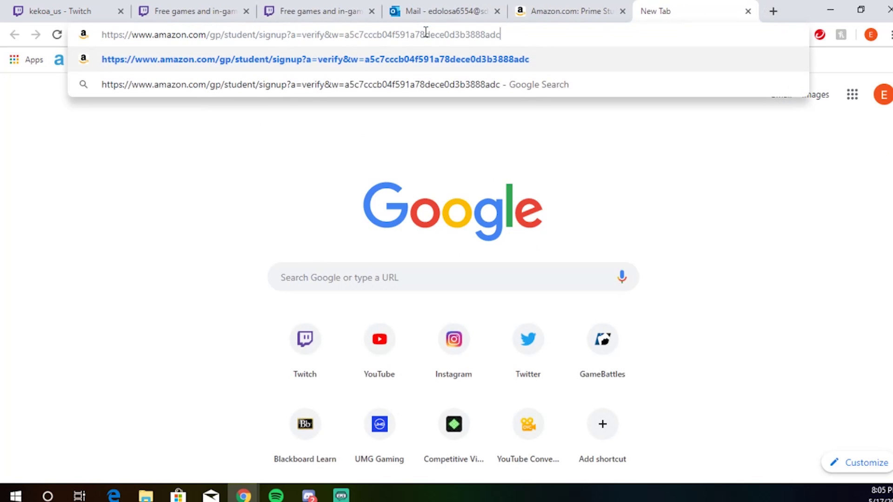
key("Return")
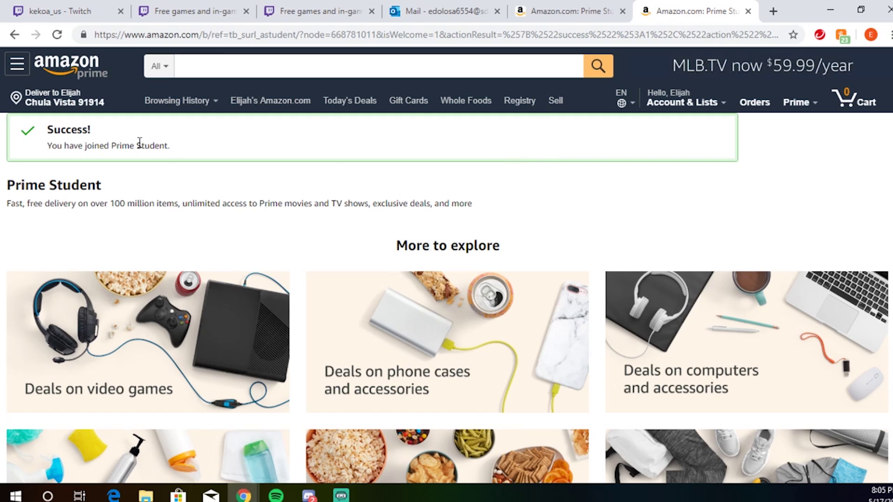
left_click(623, 11)
left_click(622, 11)
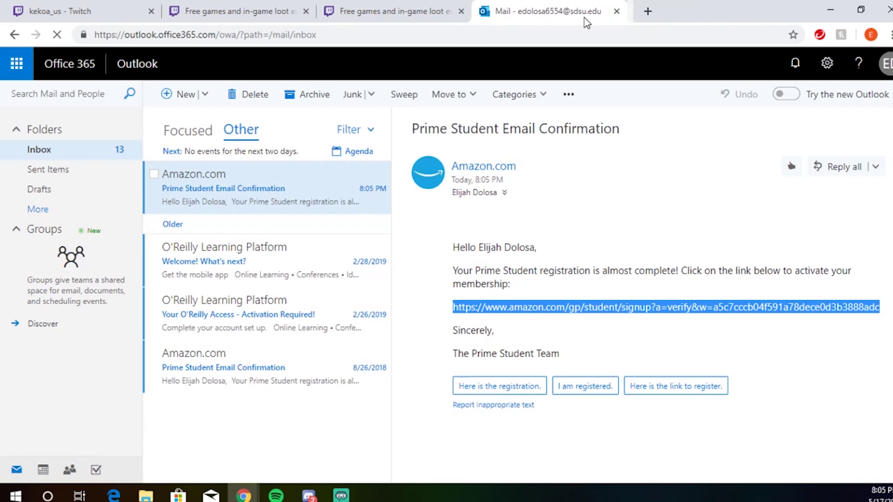
Close the extra Twitch Prime pages and reopen kekoa_us's subscription options.
left_click(393, 13)
key("ctrl+w")
key("ctrl+w")
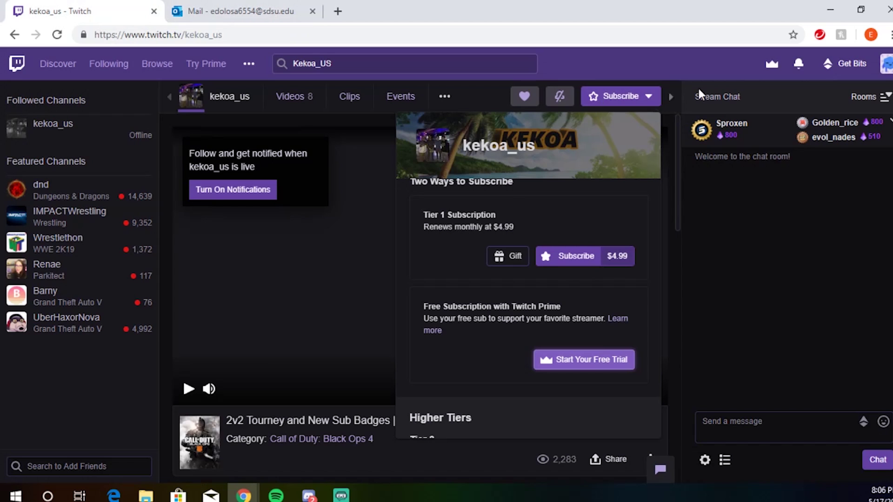
left_click(637, 96)
left_click(643, 98)
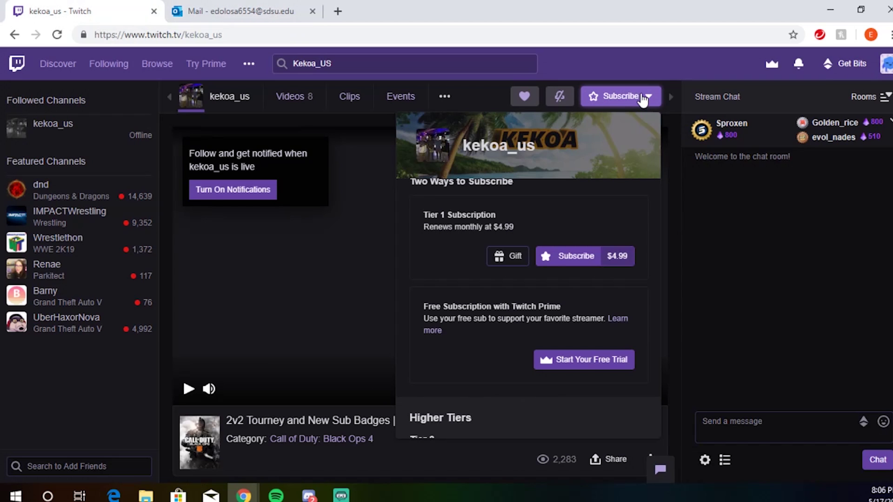
scroll(602, 267, "down", 1)
Start the Twitch Prime free trial for the United States and view the welcome page.
left_click(587, 299)
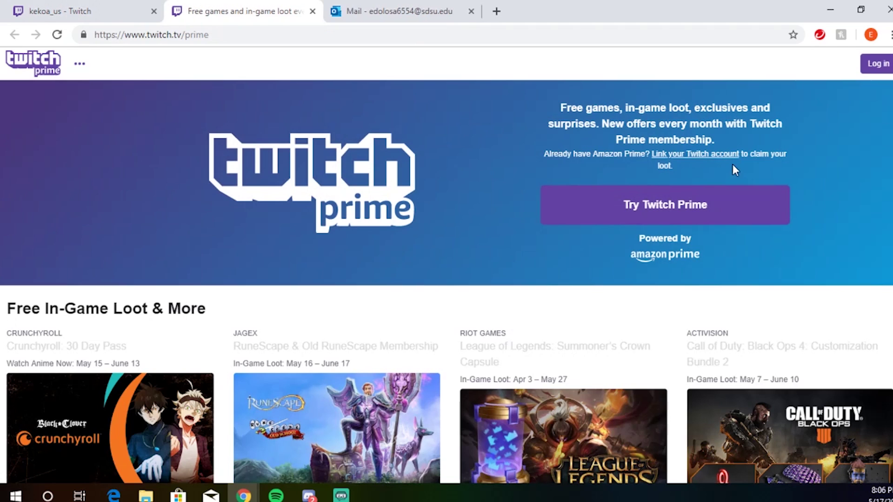
left_click(656, 213)
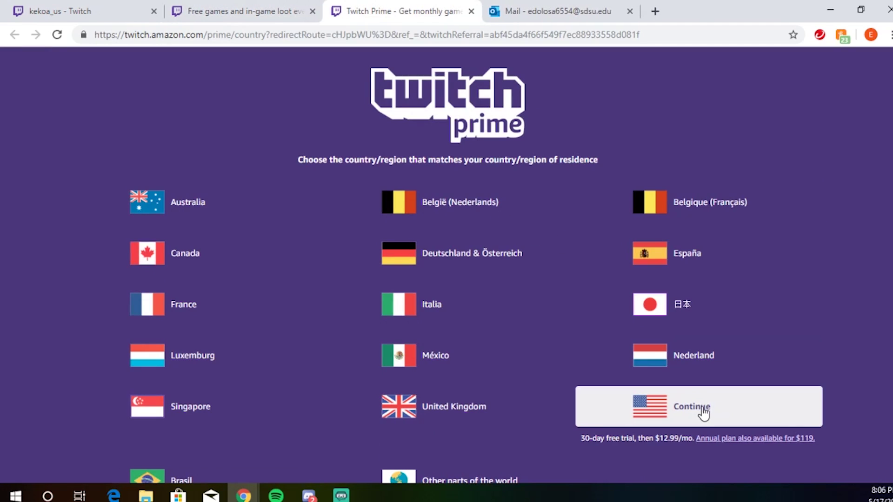
left_click(704, 412)
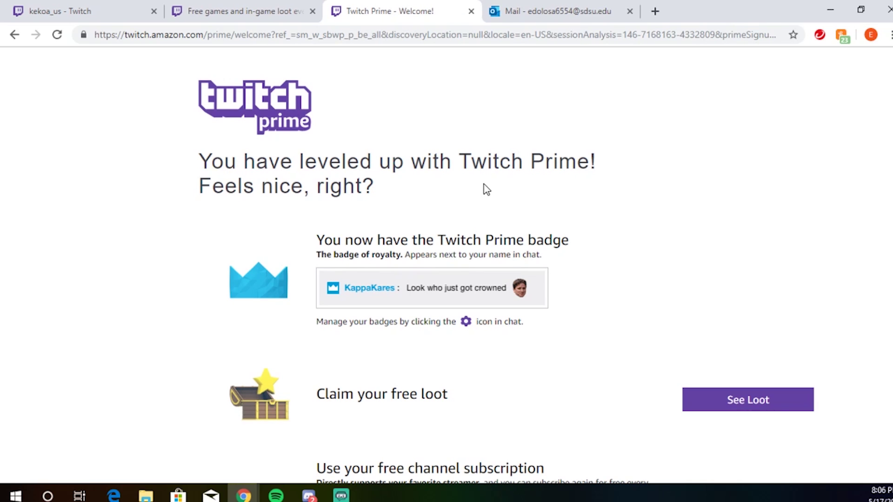
scroll(605, 297, "down", 1)
scroll(651, 433, "down", 3)
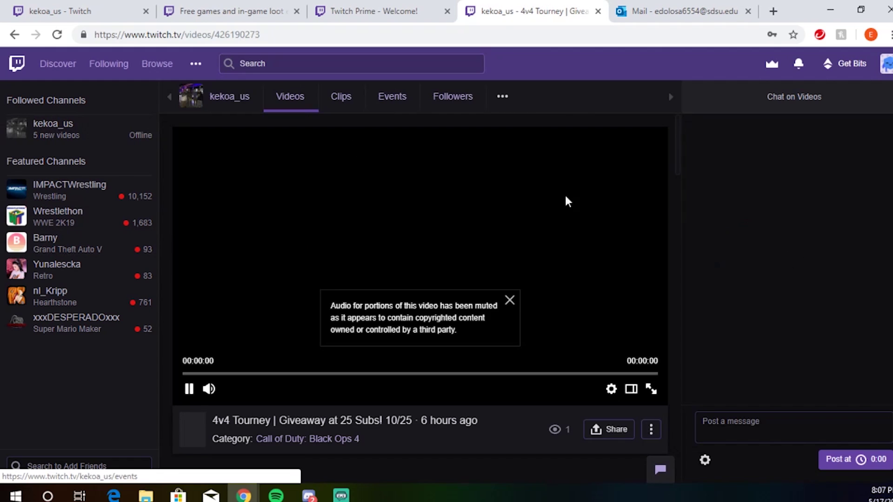
Browse kekoa_us's subscription options, dismiss an accidentally opened ad page, and mute the stream.
left_click(649, 97)
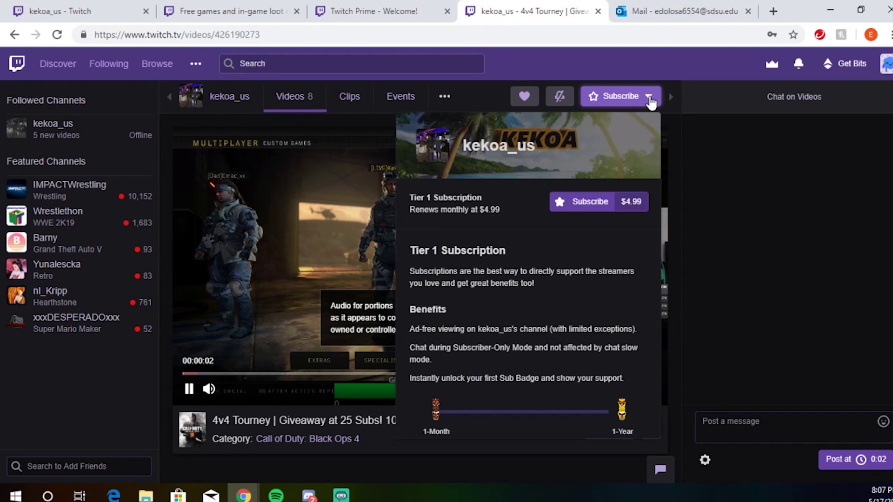
scroll(516, 279, "down", 2)
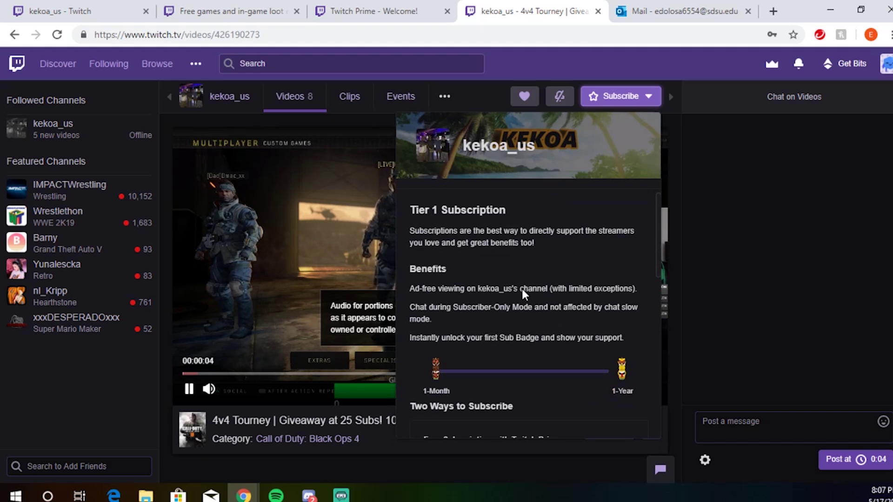
scroll(511, 289, "down", 3)
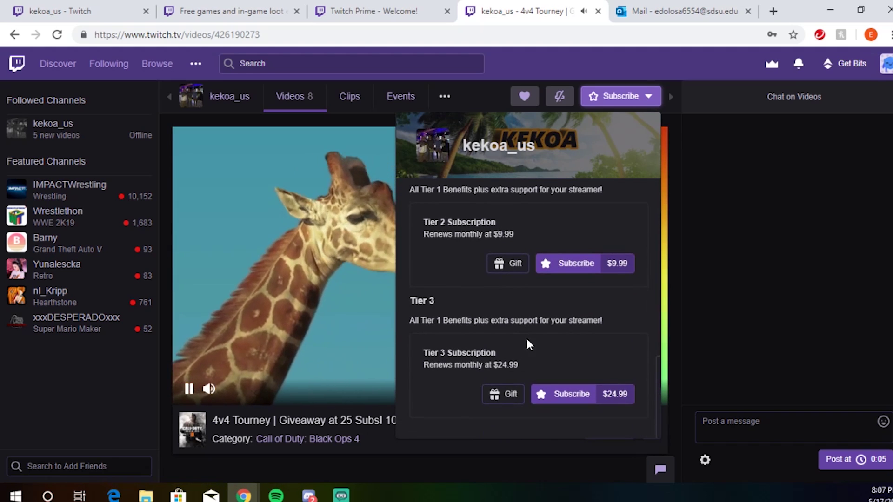
scroll(474, 321, "up", 2)
scroll(483, 310, "up", 5)
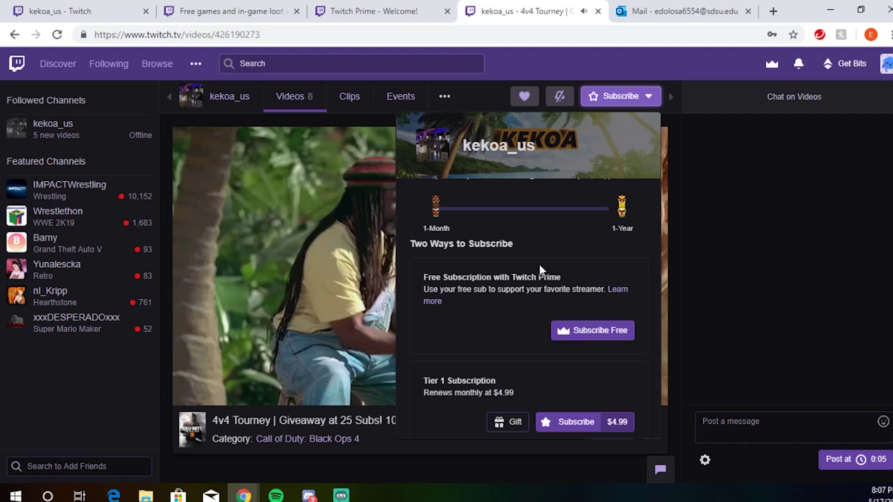
left_click(273, 351)
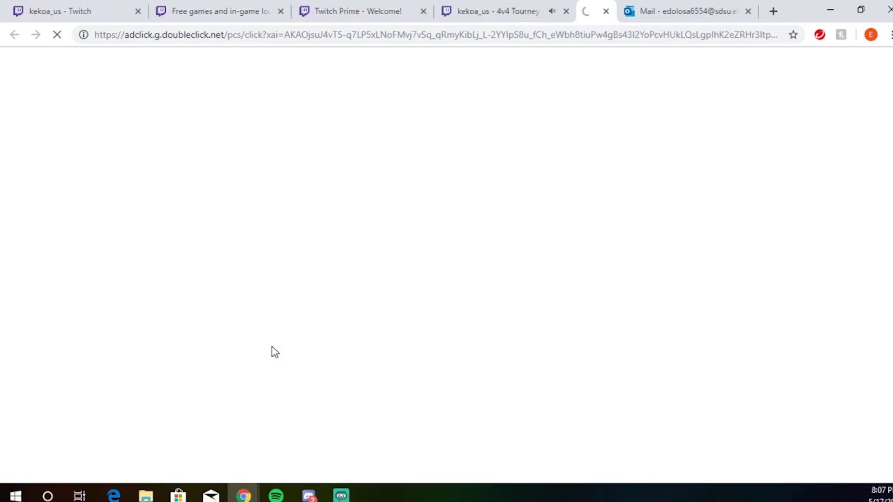
left_click(622, 12)
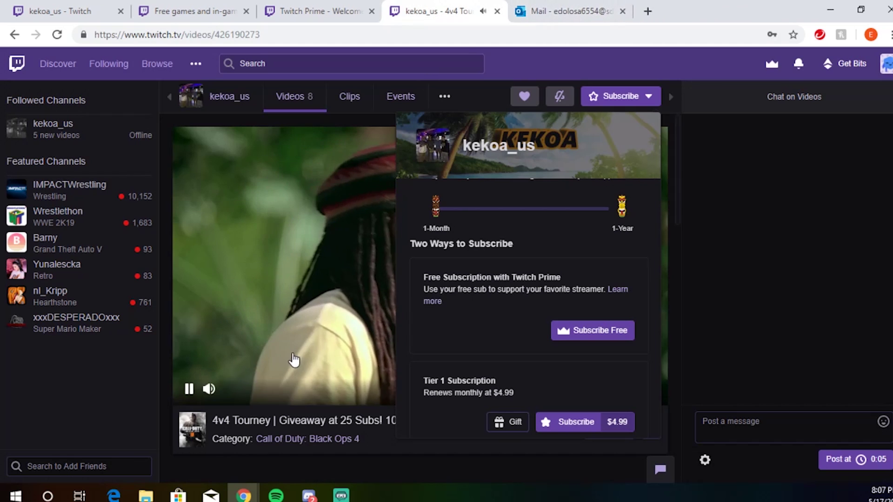
left_click(209, 389)
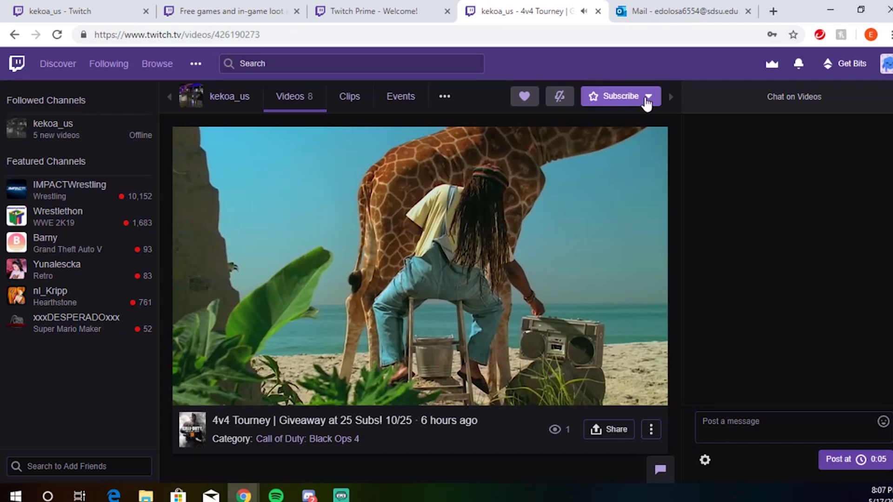
Subscribe to kekoa_us for free using the Twitch Prime subscription.
left_click(649, 96)
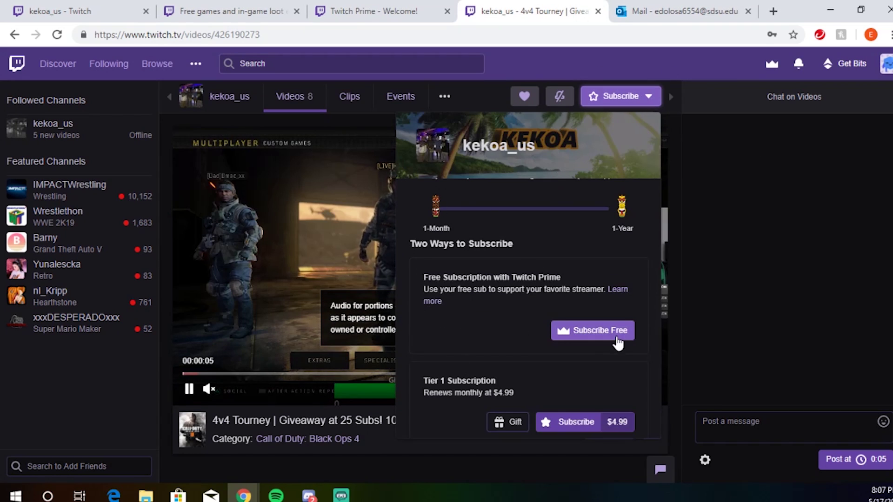
left_click(608, 331)
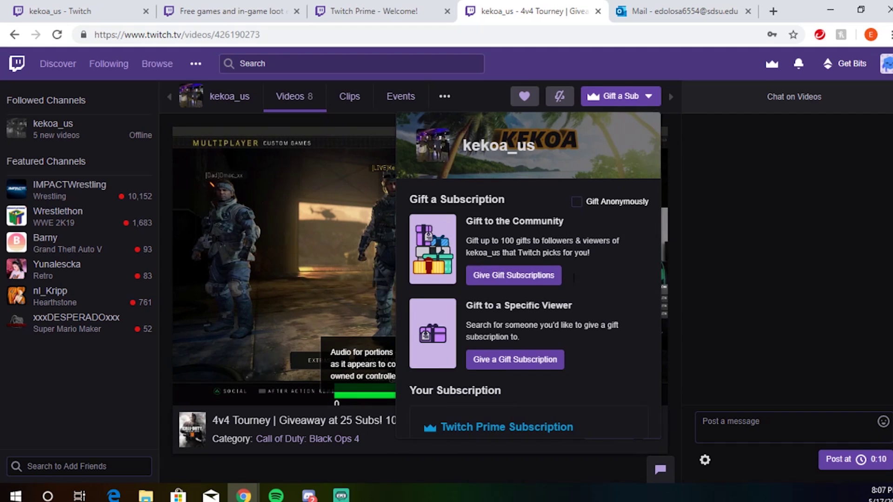
scroll(572, 379, "down", 5)
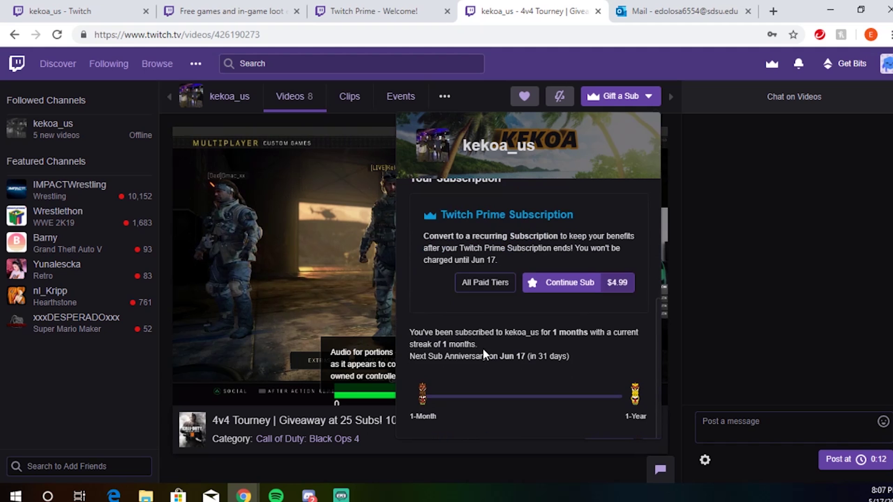